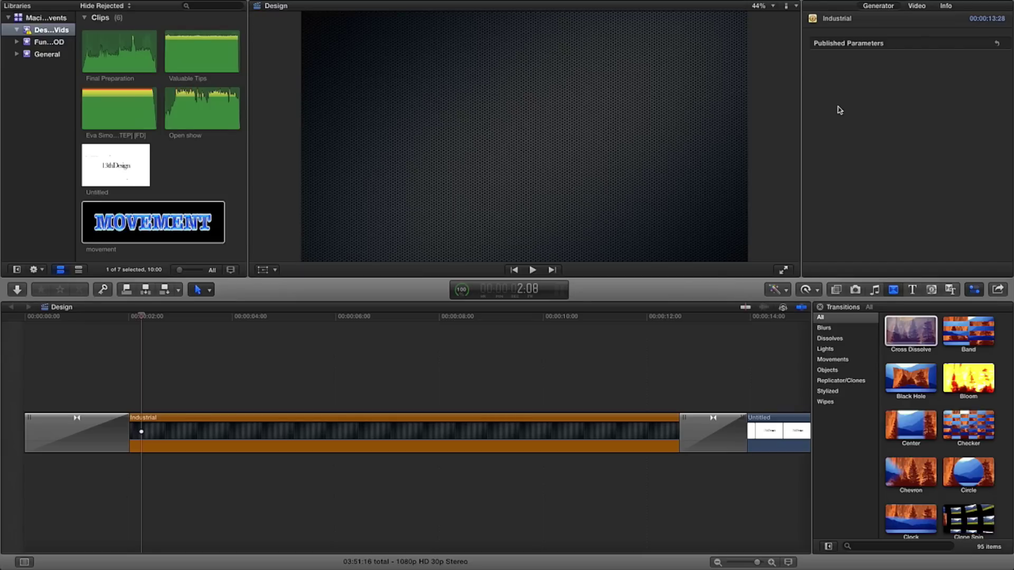
- Place the movement title above the Industrial background and scale it down to 82%
click(101, 229)
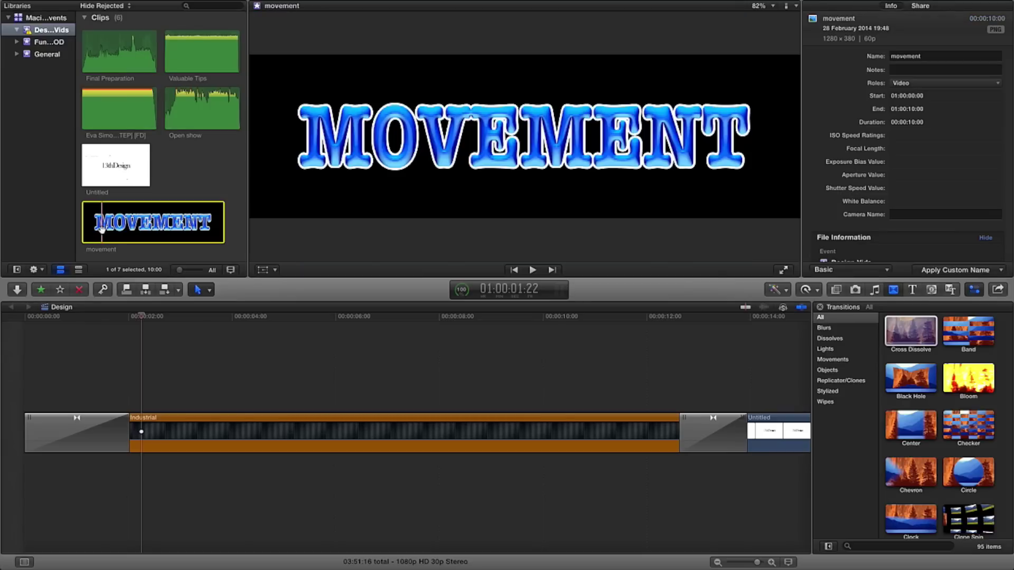
drag(101, 229, 143, 387)
drag(141, 316, 212, 317)
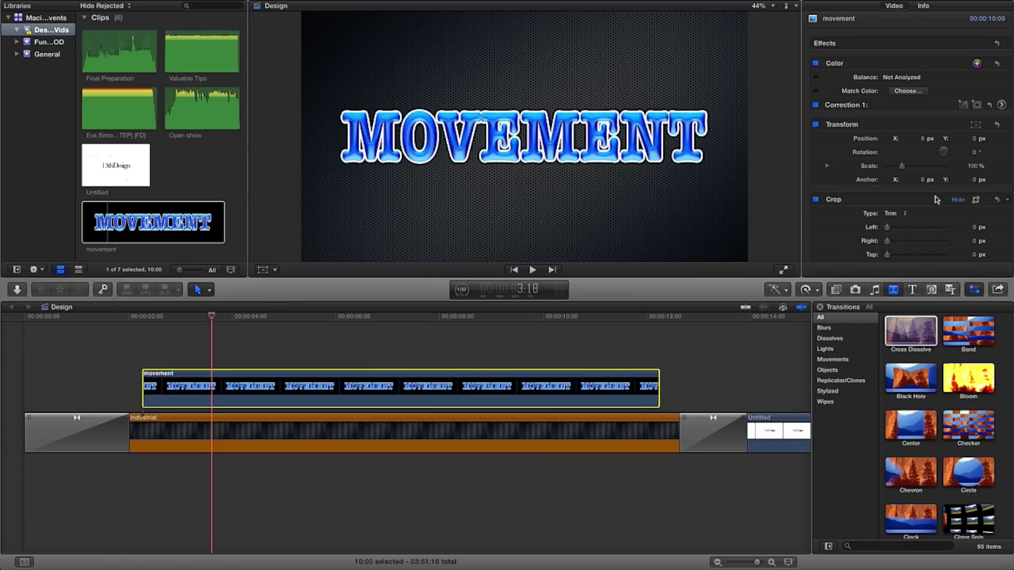
mouse_move(901, 166)
mouse_down()
mouse_move(914, 166)
mouse_move(899, 166)
mouse_up()
drag(902, 218, 899, 221)
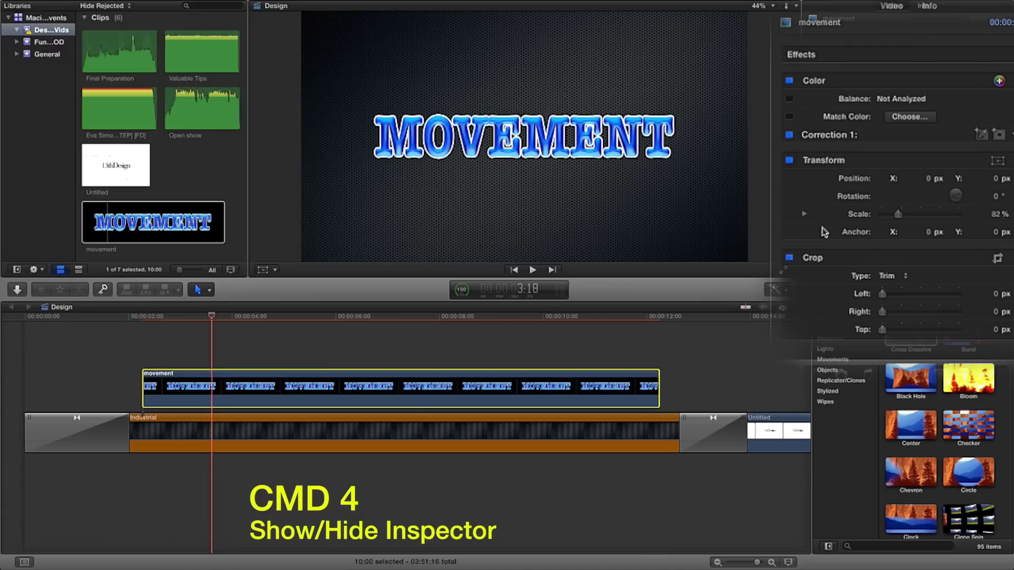
- At about 3:27, rotate the MOVEMENT title to -4° and set its position to -31, -7 px
click(373, 422)
click(360, 397)
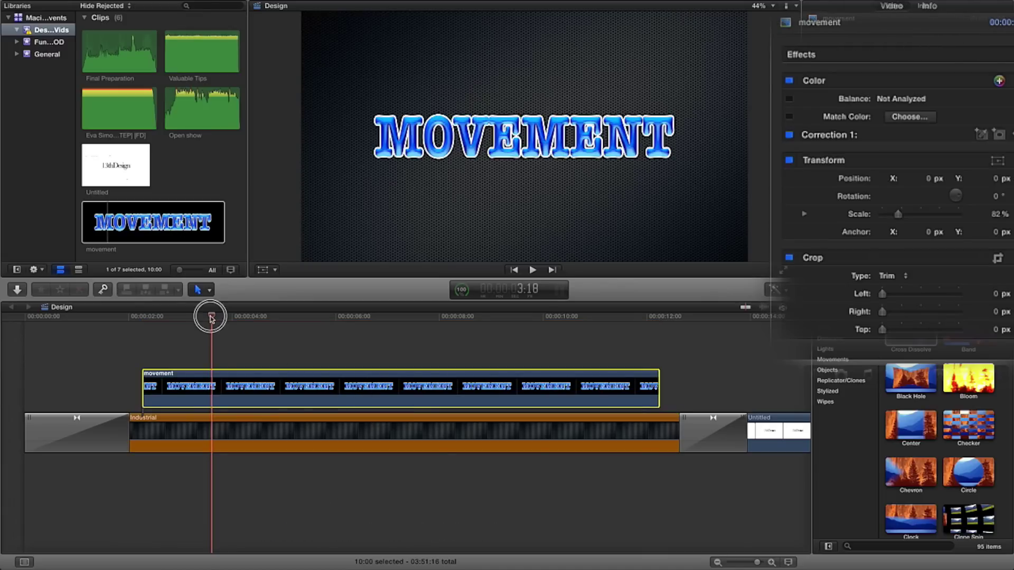
drag(211, 316, 226, 316)
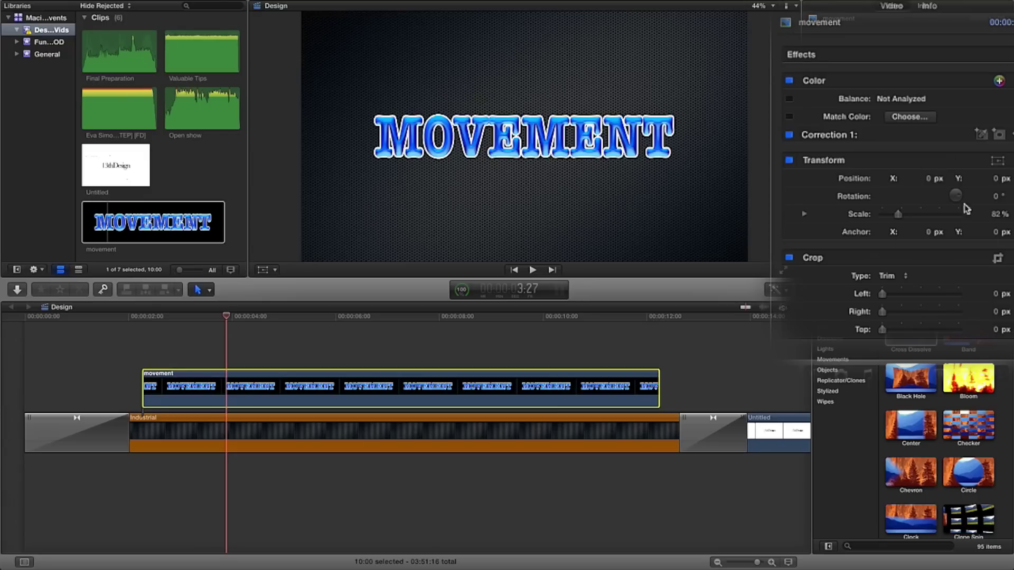
scroll(932, 214, down, 1)
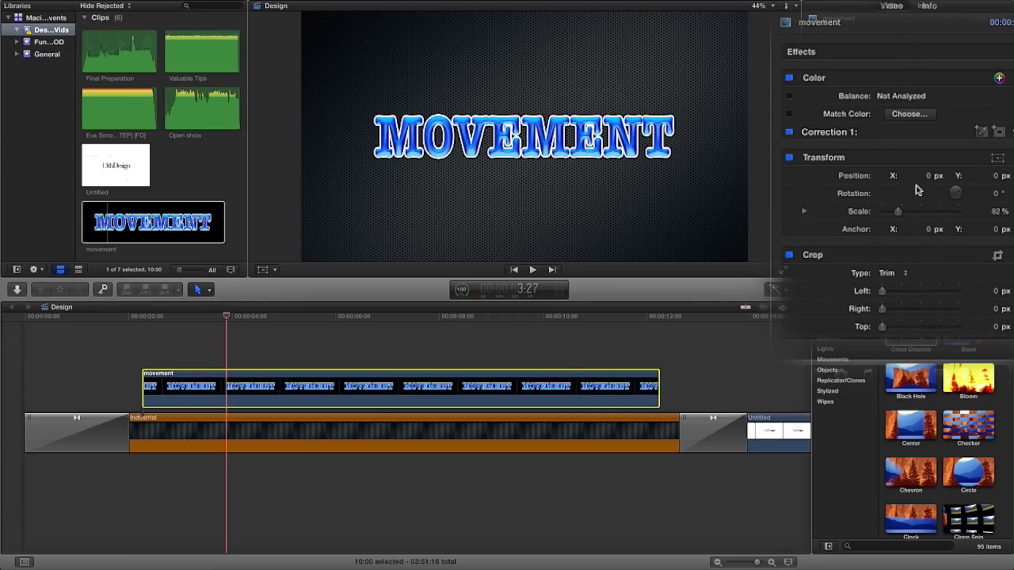
drag(957, 198, 920, 175)
drag(994, 177, 993, 178)
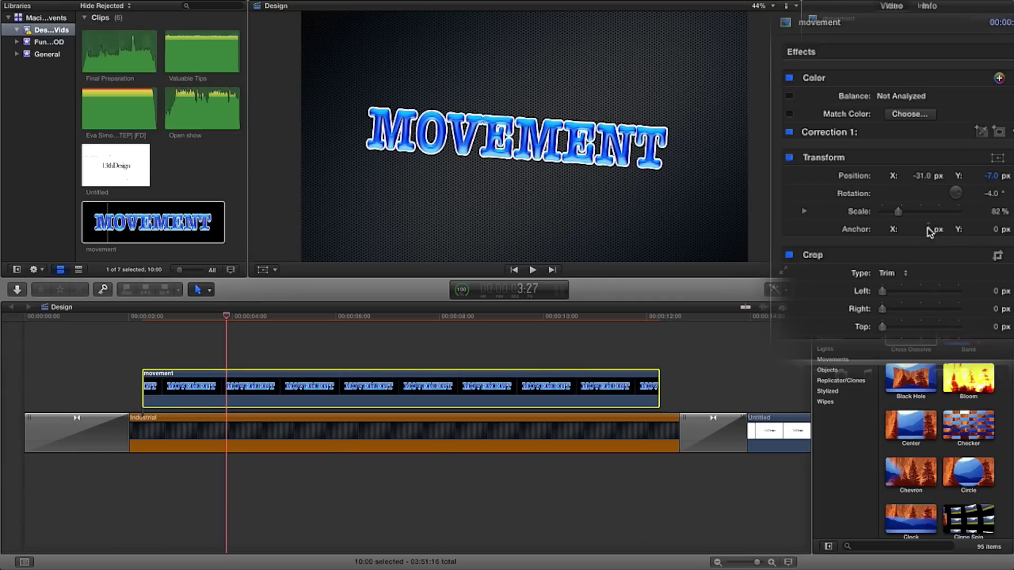
- Offset the title's anchor point, shrink it to 67%, and expand Scale into separate X and Y values
drag(928, 231, 925, 229)
drag(992, 229, 989, 232)
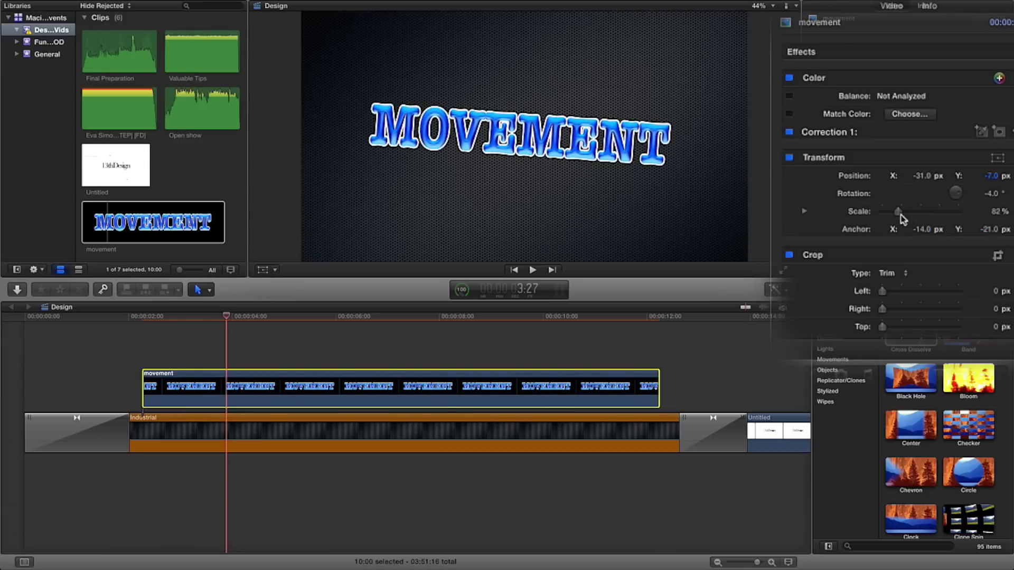
drag(900, 214, 898, 252)
click(803, 212)
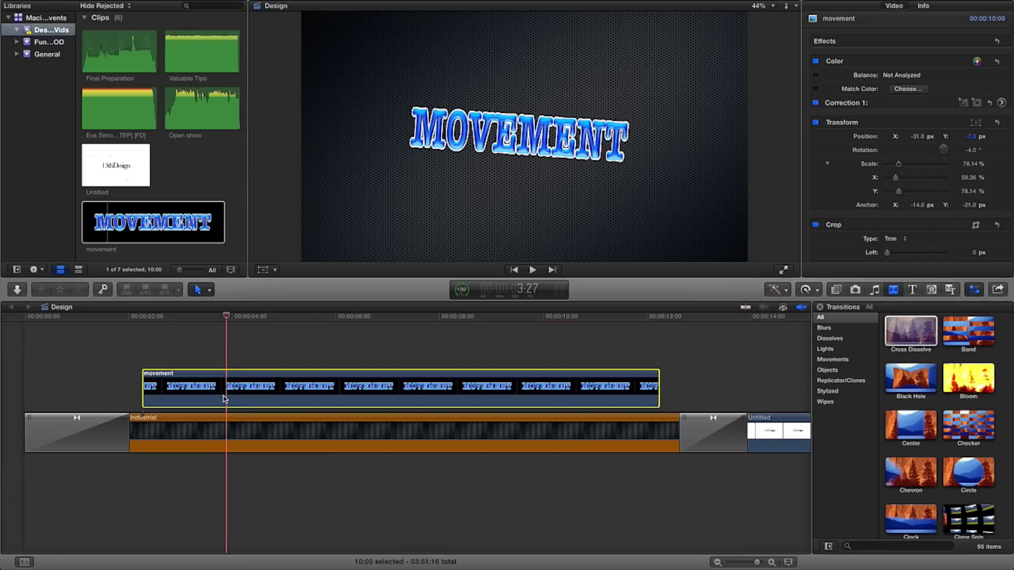
- Check the title at 4:04, then at 3:28 shrink it on-frame to 67.36%
mouse_move(227, 317)
mouse_down()
mouse_move(249, 316)
mouse_move(240, 316)
mouse_up()
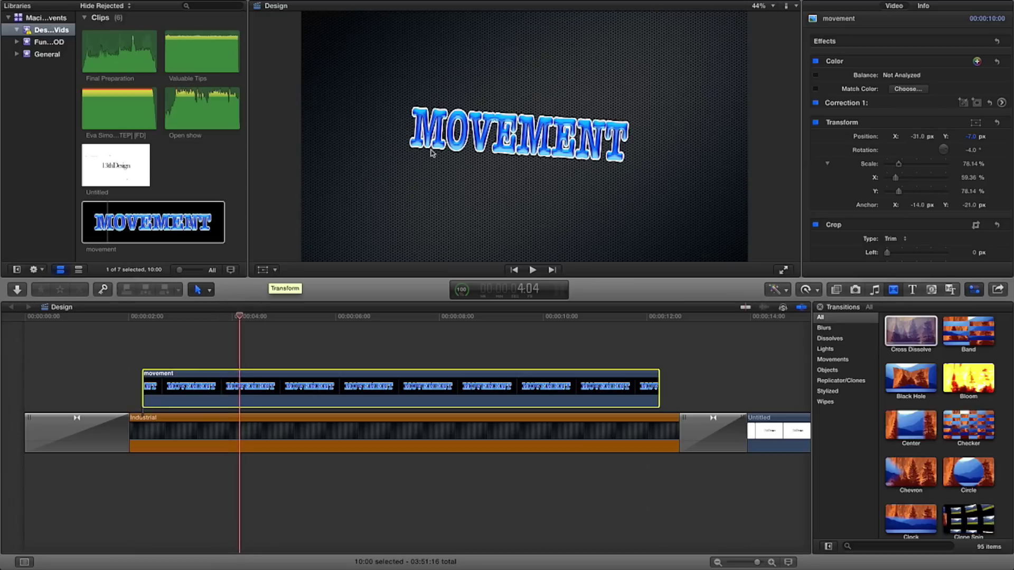
click(425, 150)
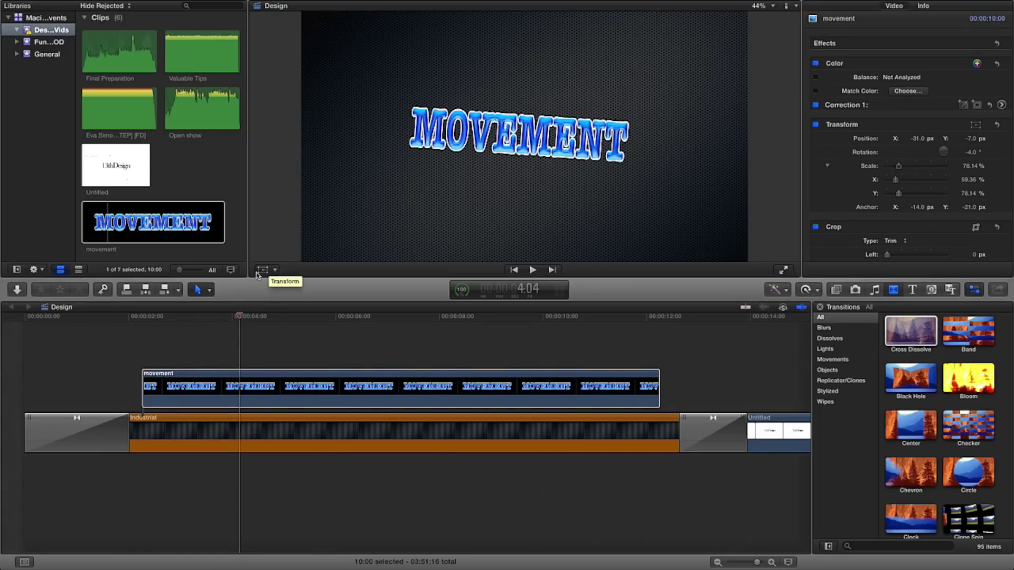
click(229, 316)
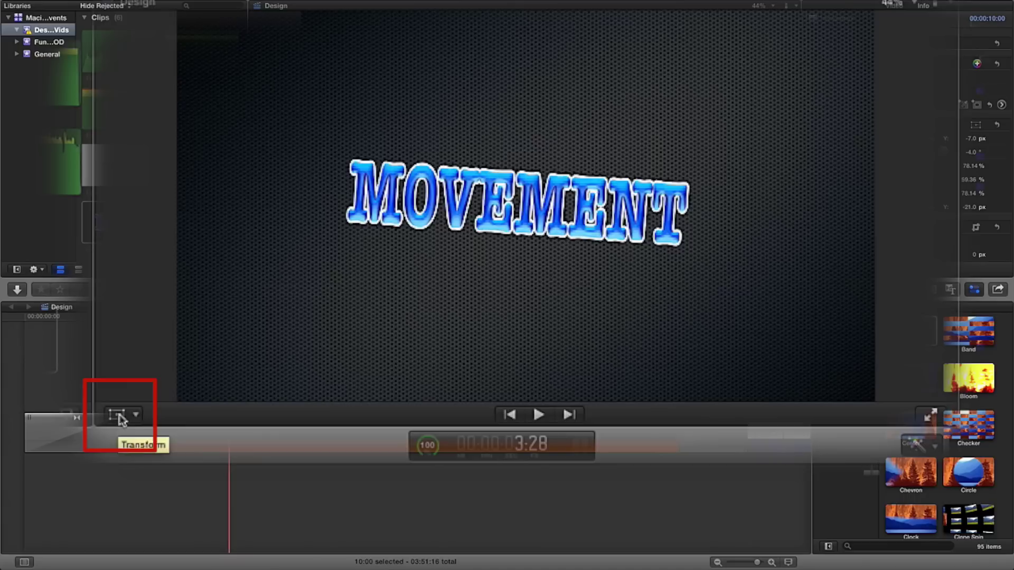
click(263, 270)
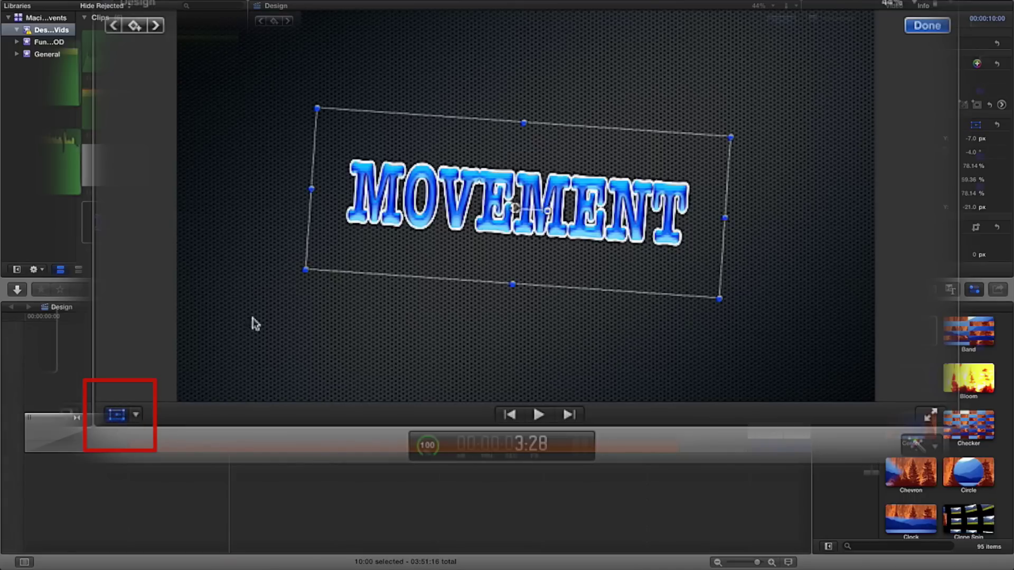
drag(309, 270, 400, 244)
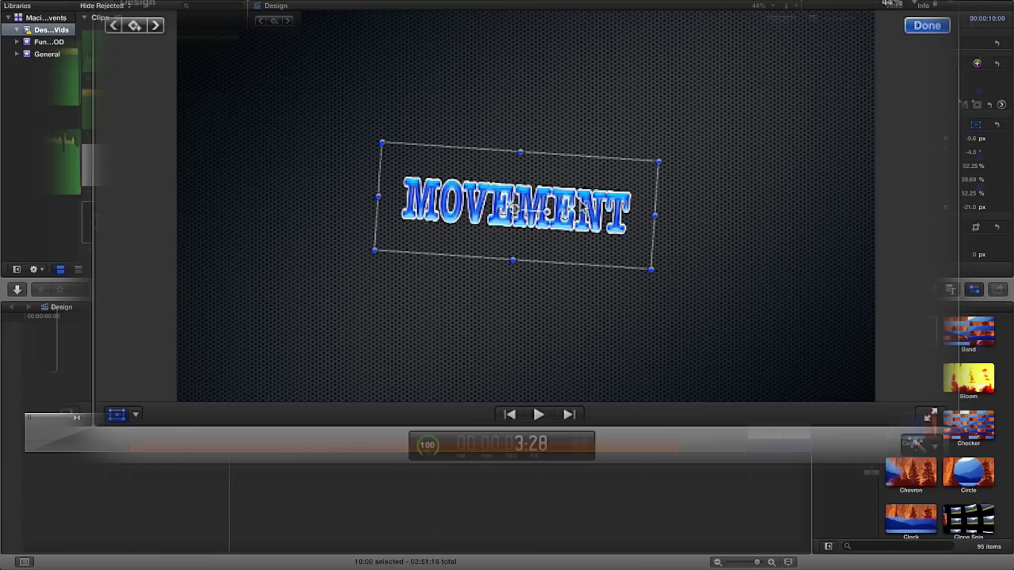
- Tilt the title to about -5°, shrink it to about 28%, and rotate it further clockwise
drag(548, 213, 552, 215)
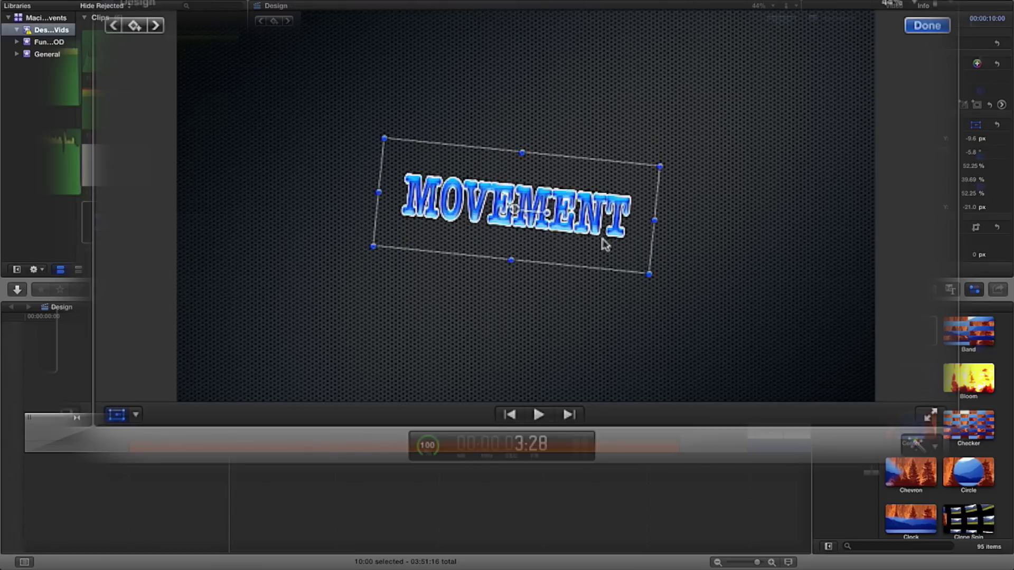
drag(647, 274, 584, 238)
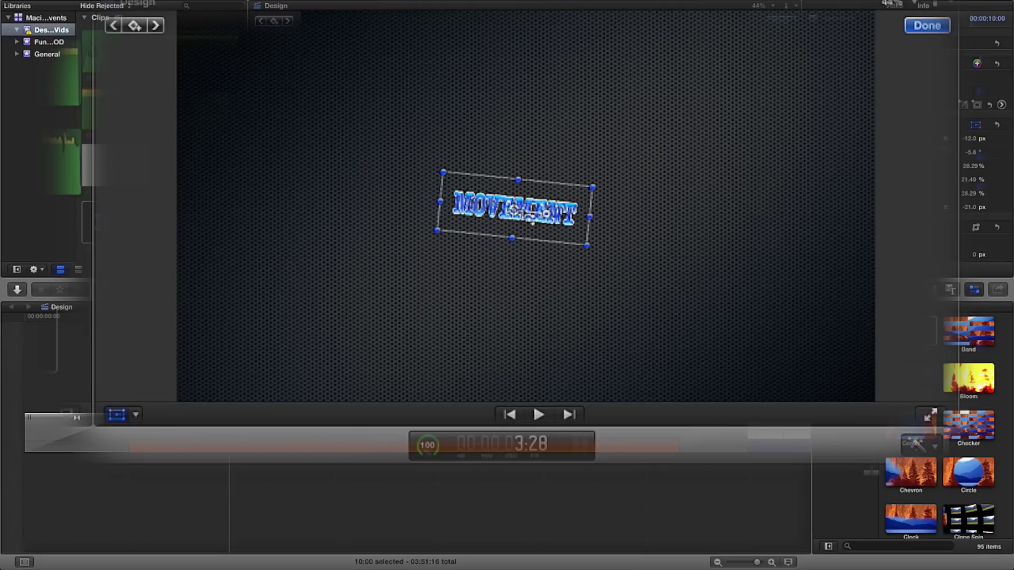
drag(517, 207, 783, 367)
click(937, 24)
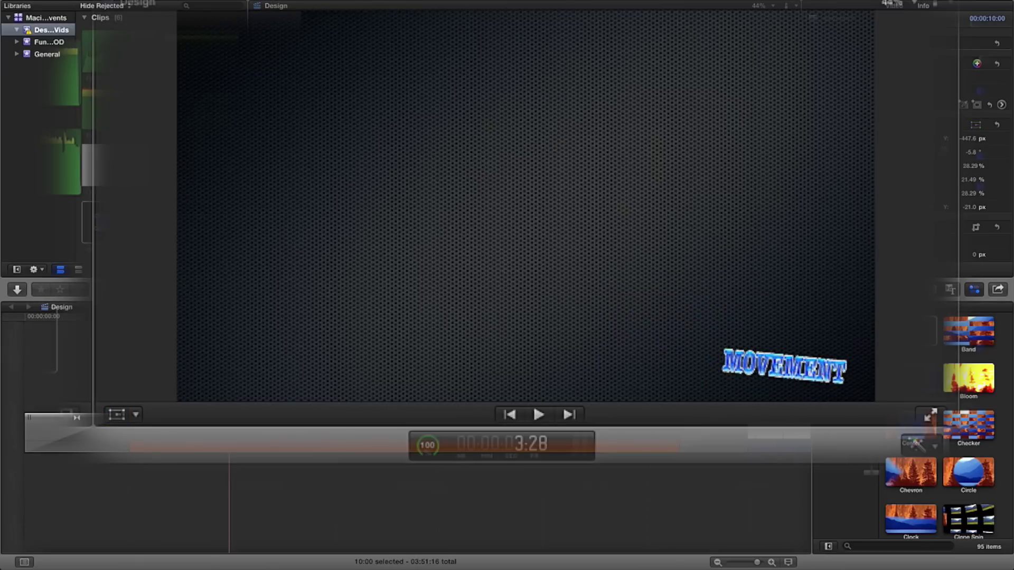
click(115, 417)
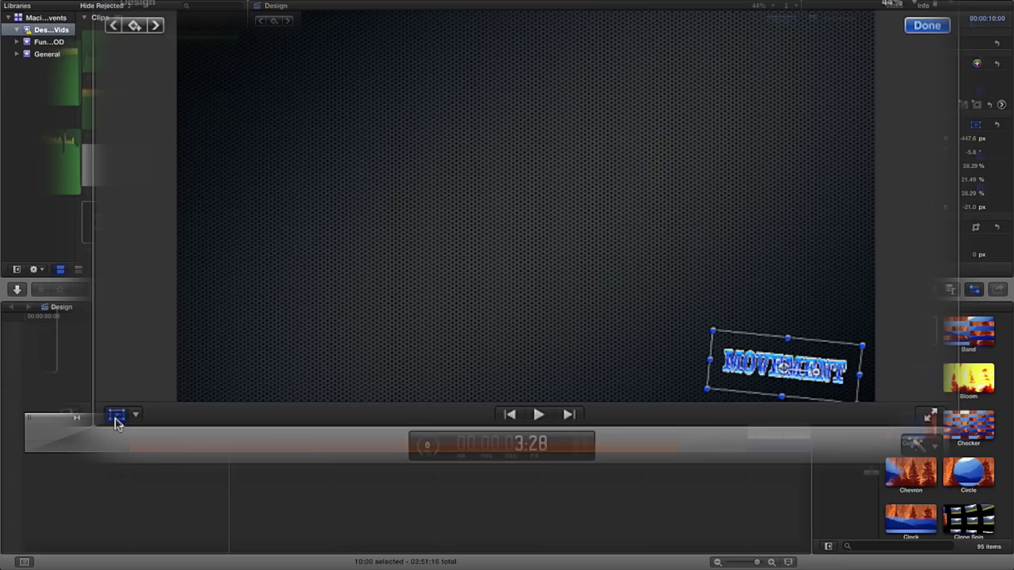
drag(817, 373, 805, 383)
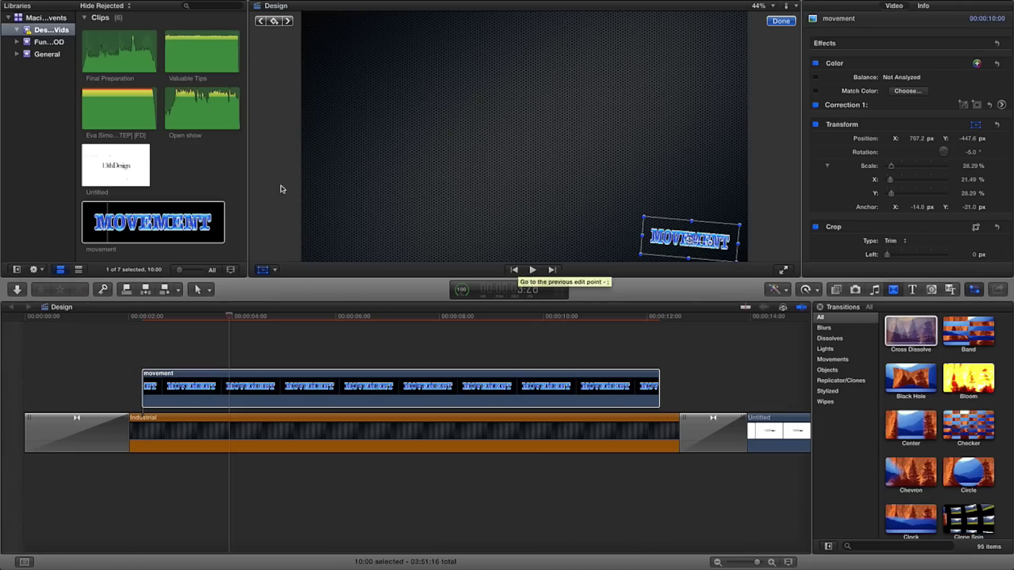
- Extend the title clip's start to the Industrial clip's start and park the playhead at 2:08
click(173, 406)
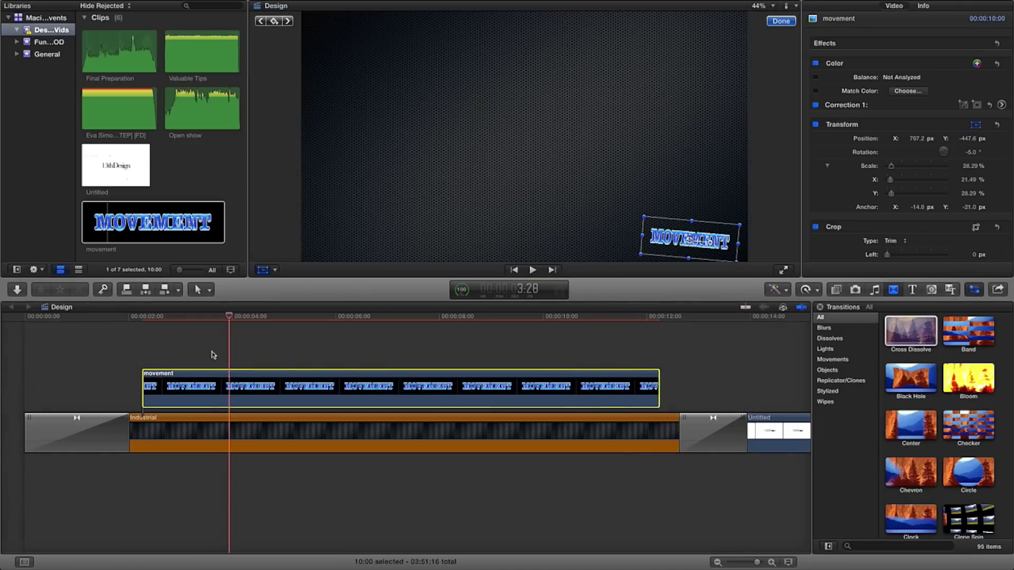
drag(229, 315, 152, 320)
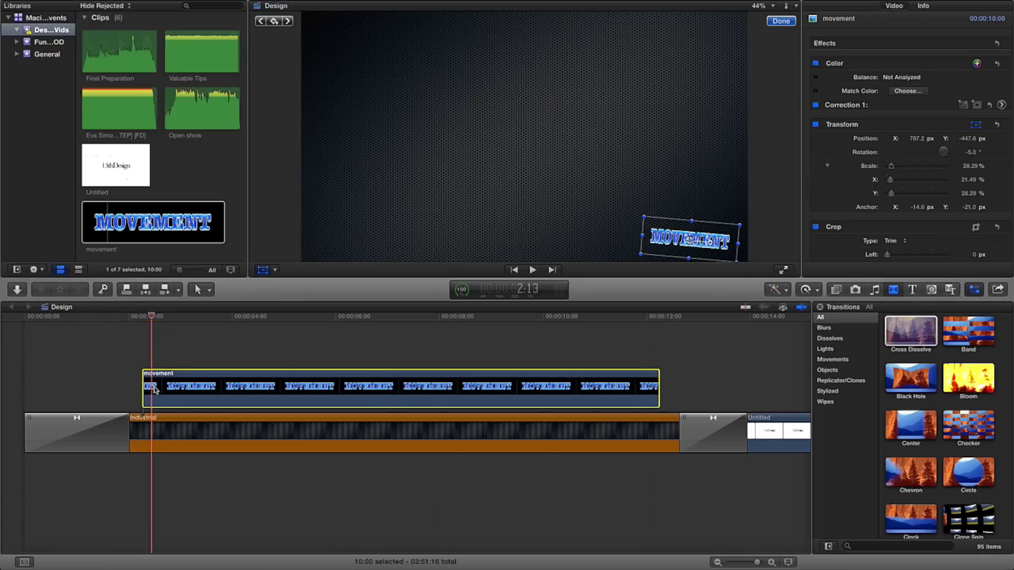
drag(140, 384, 129, 384)
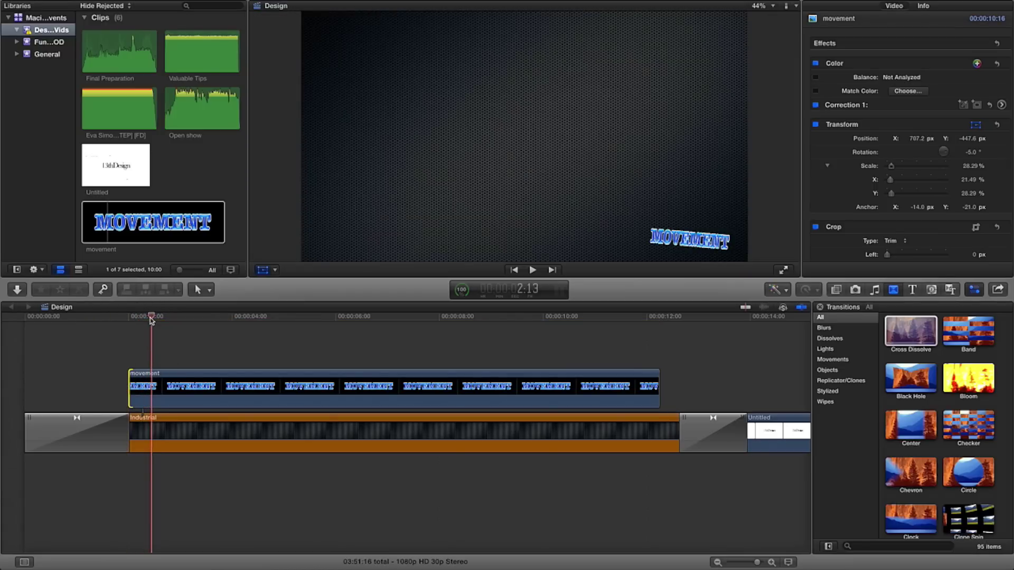
click(142, 318)
- Drag the MOVEMENT title off the frame's top-left edge, to roughly -1152, 453 px
click(147, 389)
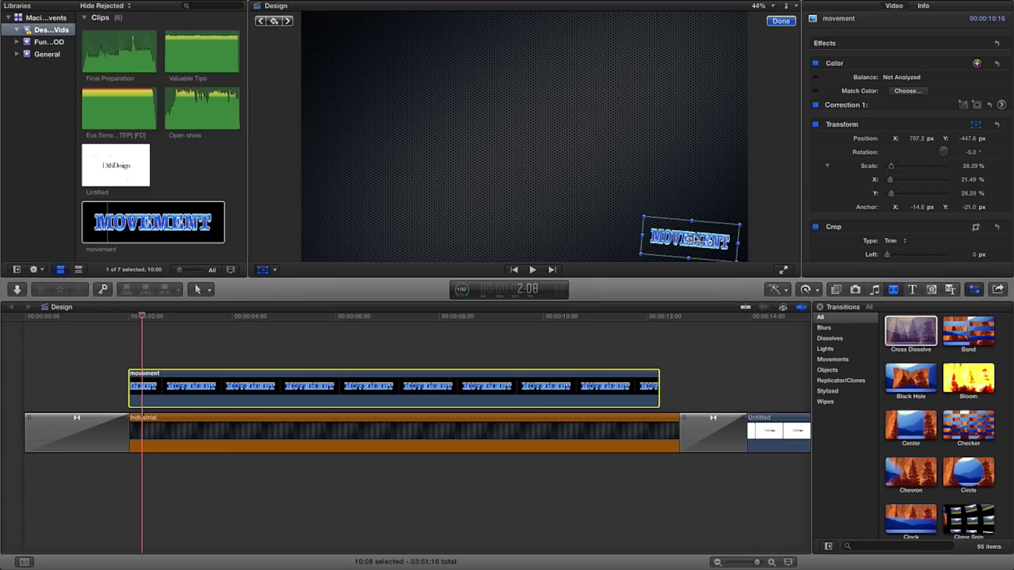
drag(693, 242, 265, 35)
drag(118, 49, 107, 42)
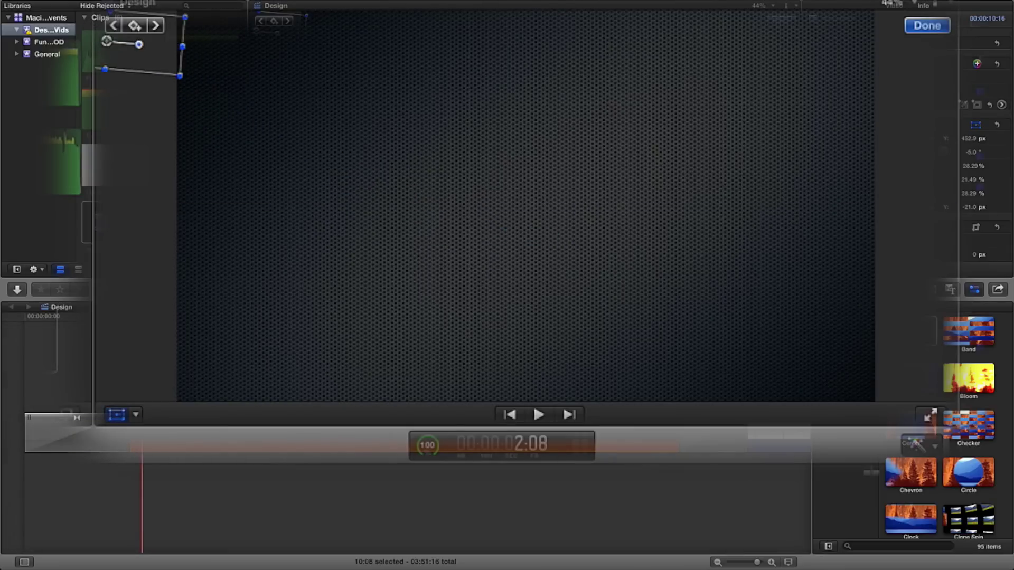
- Keyframe the title's top-left starting position, then move it across to the right edge at 3:01
click(135, 27)
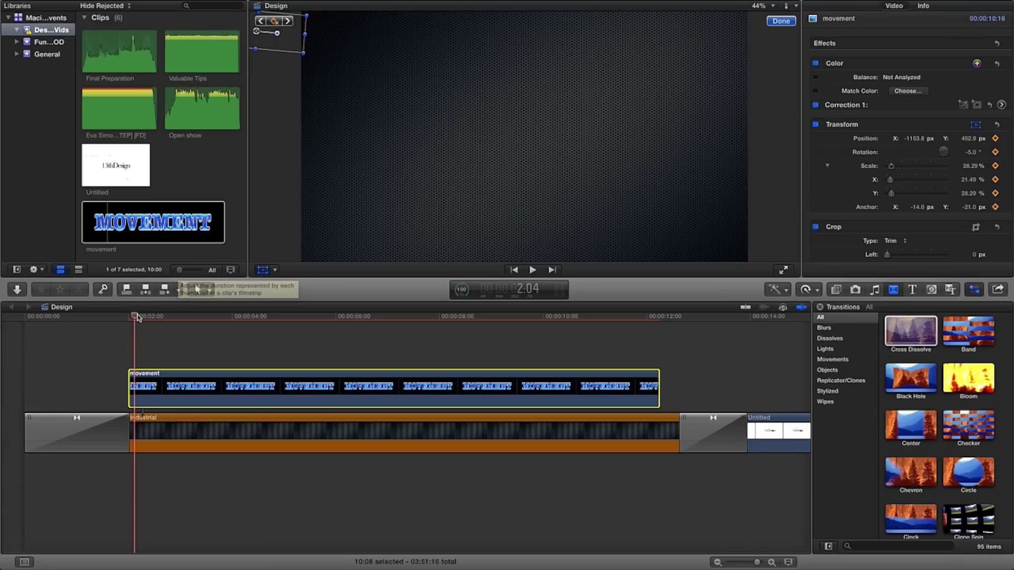
drag(135, 317, 184, 319)
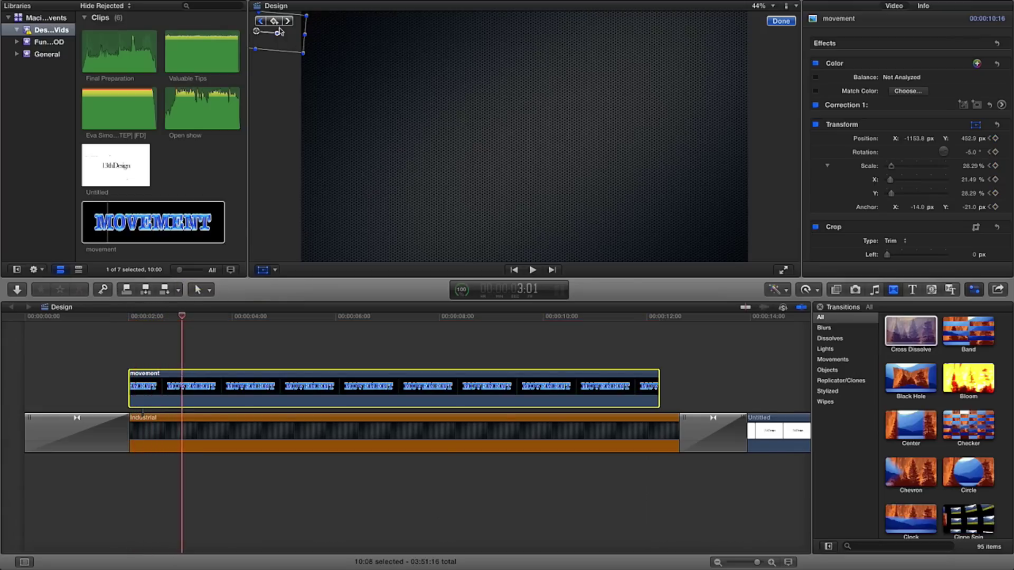
drag(110, 42, 944, 164)
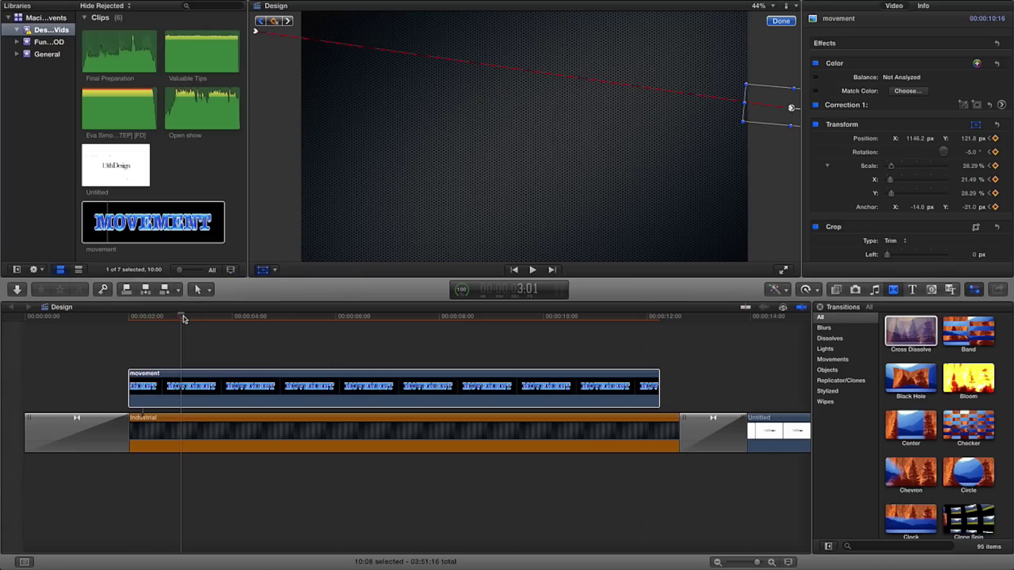
- Further into the clip, bring the title back to the lower left, reshape the path curve, and preview
drag(186, 317, 245, 317)
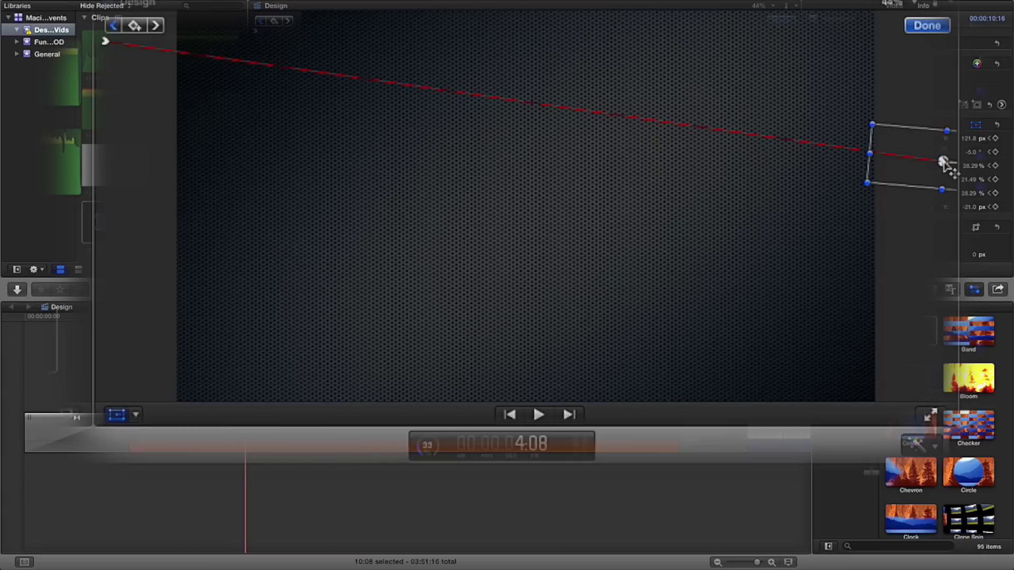
drag(943, 162, 114, 265)
drag(943, 167, 946, 124)
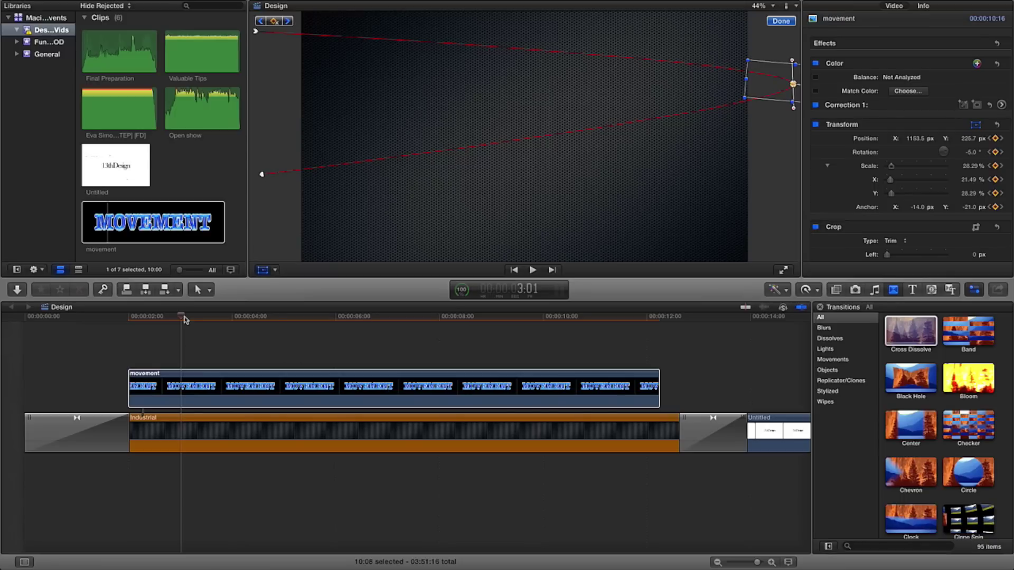
drag(185, 319, 295, 320)
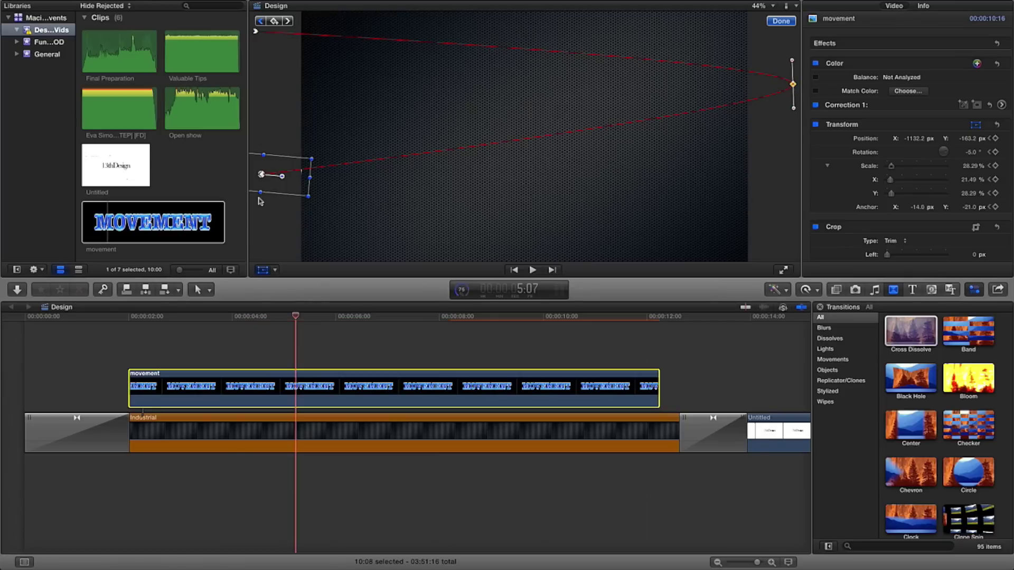
- Keyframe the title in the centre, then drag it to the right edge and into the lower-right corner
click(280, 181)
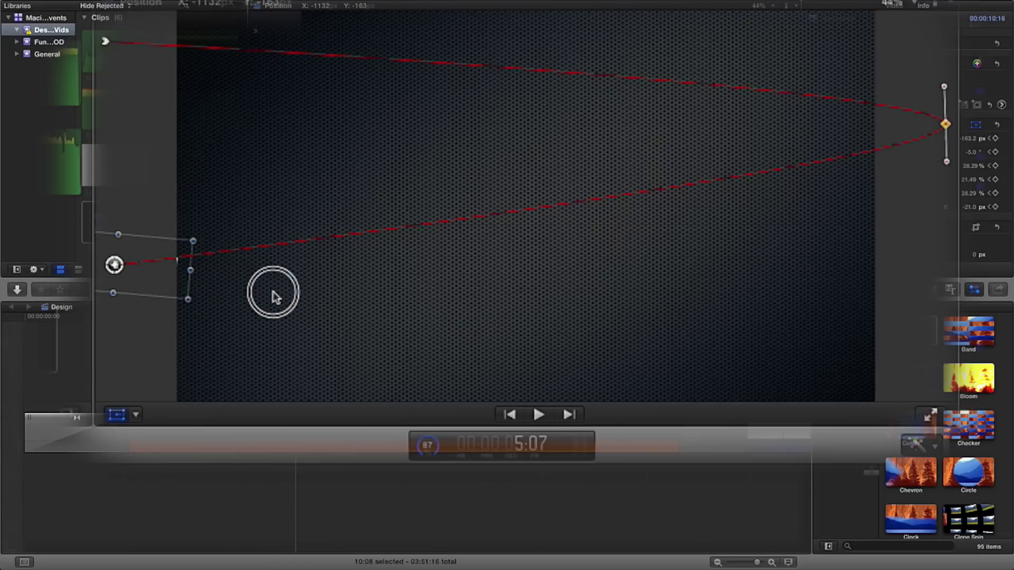
drag(148, 280, 149, 275)
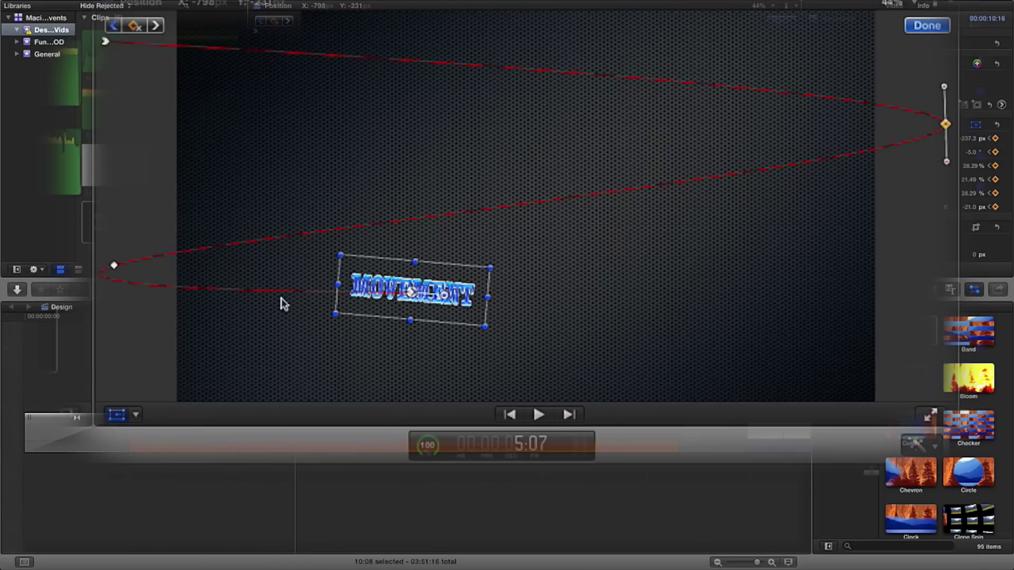
drag(417, 301, 894, 319)
drag(858, 349, 802, 377)
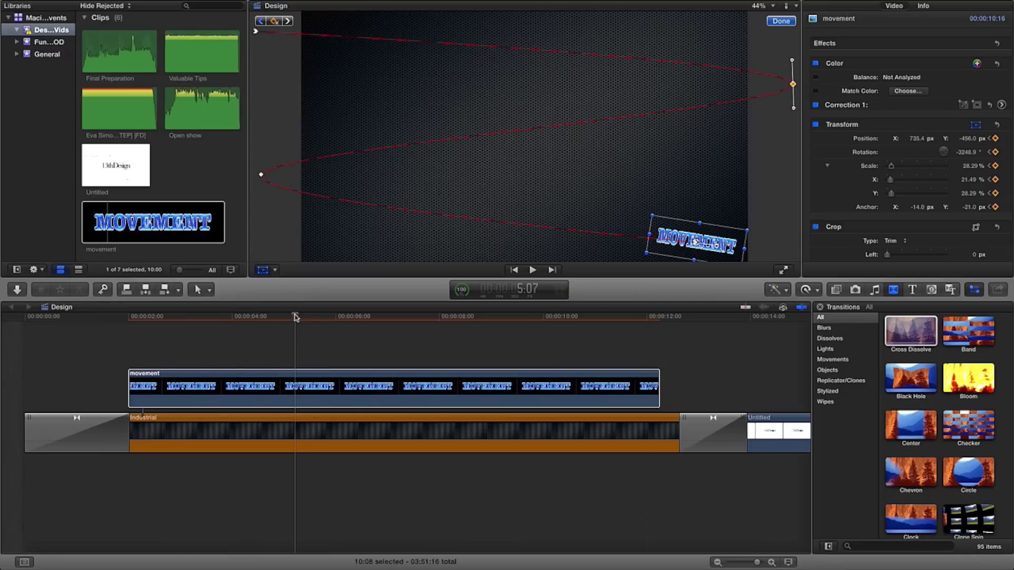
- Add rocking rotation keyframes to the title at successive frames, including 7:09 and 8:02
click(317, 316)
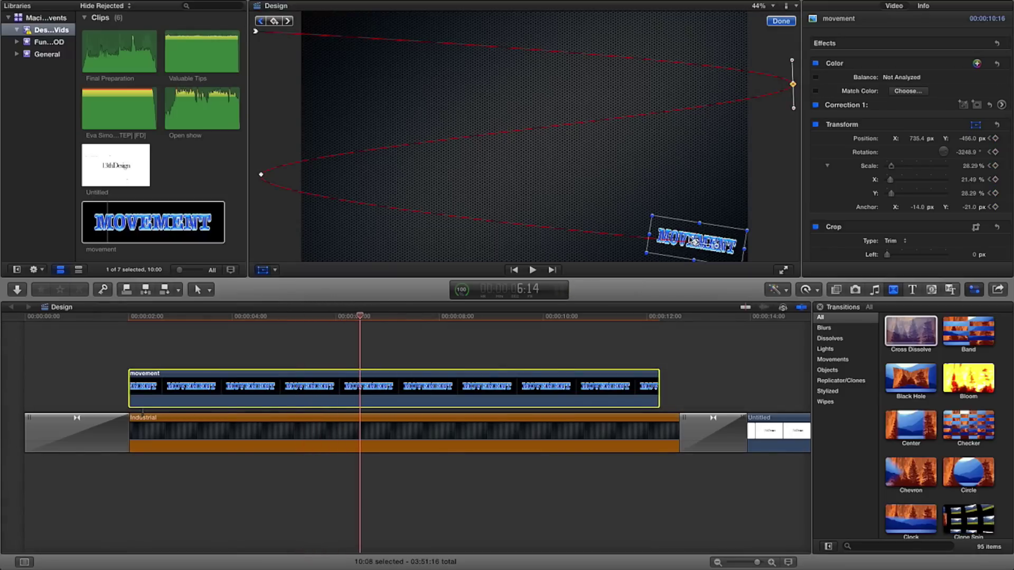
drag(715, 248, 721, 224)
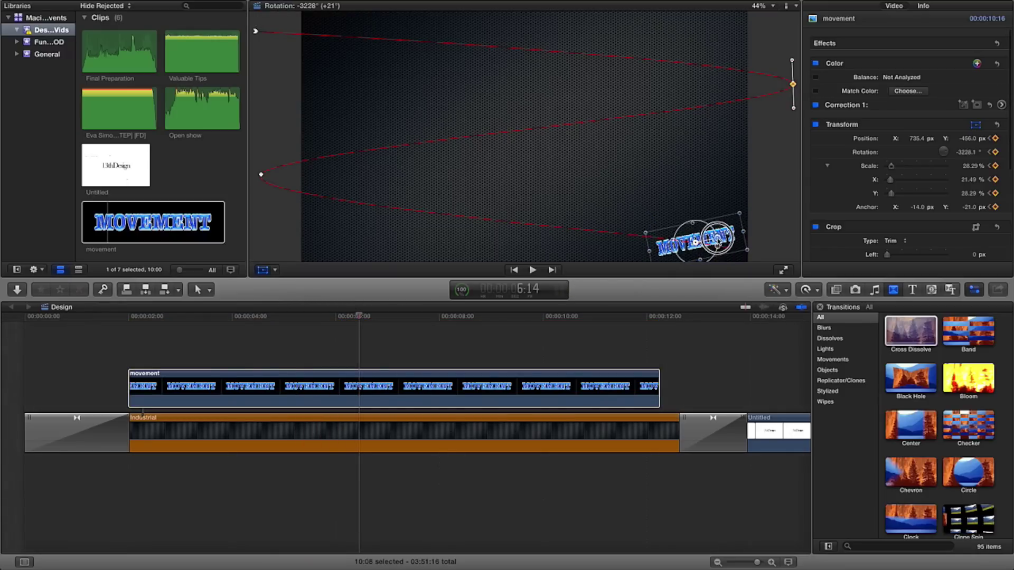
click(405, 318)
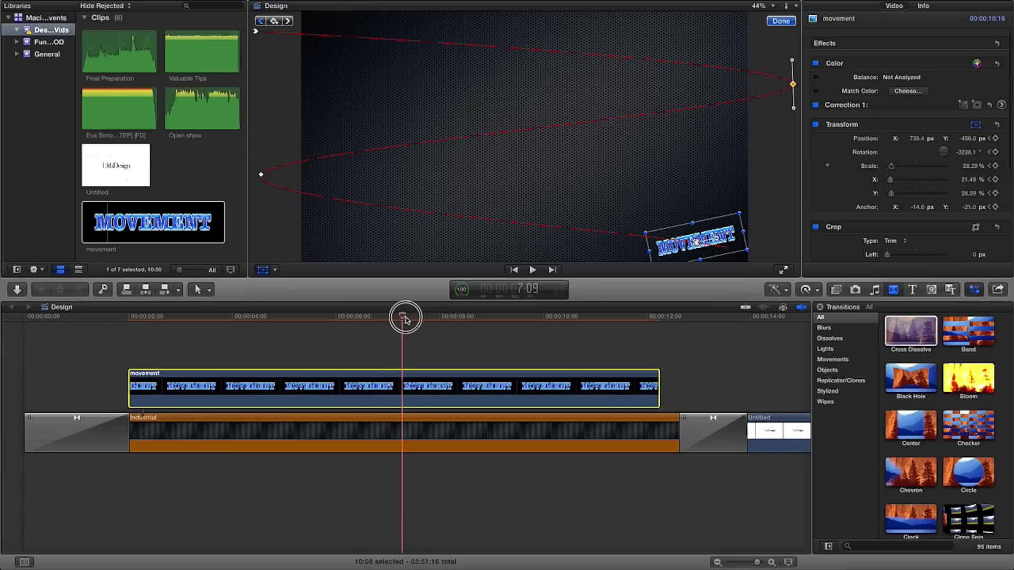
drag(717, 240, 719, 249)
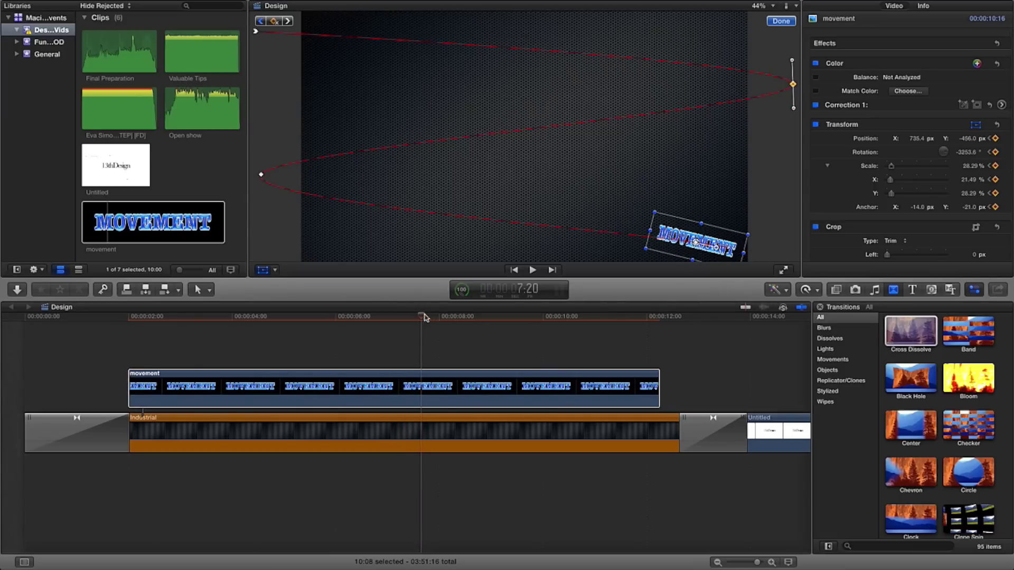
click(444, 317)
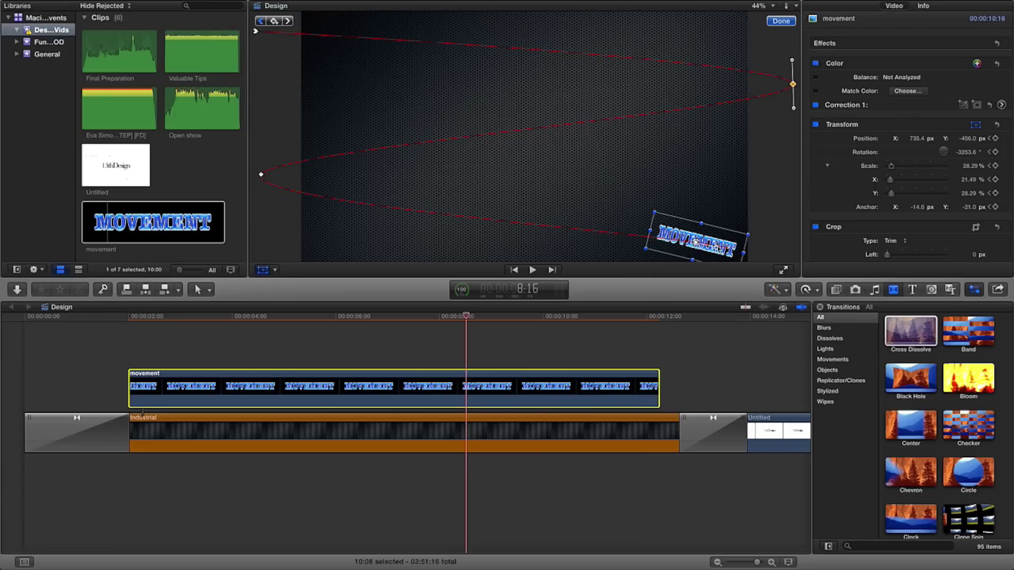
drag(715, 247, 719, 243)
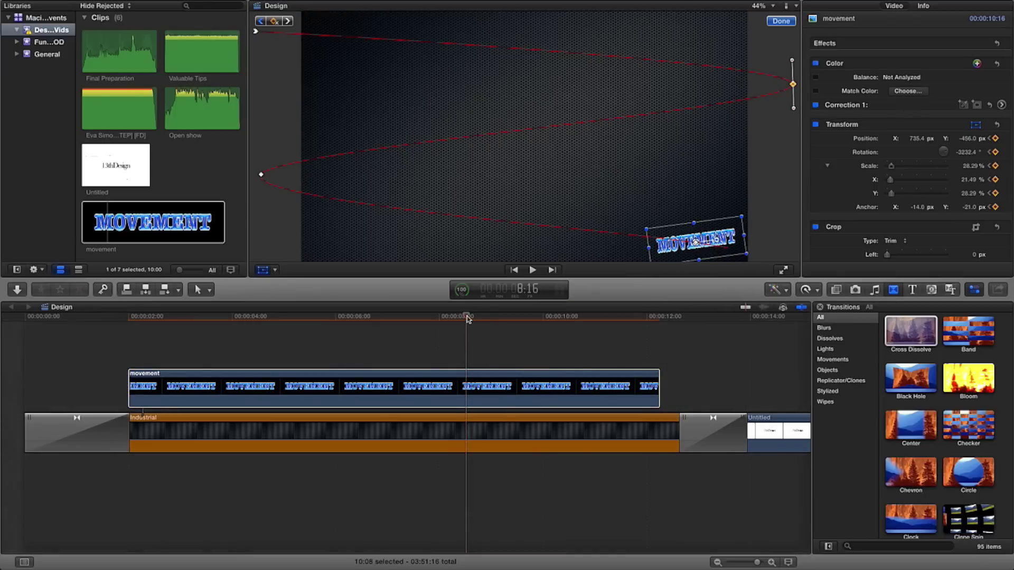
- At 11:12, set the final rotation to -3256.9° and enlarge to 35.43%, then return to 2:00
drag(467, 318, 616, 317)
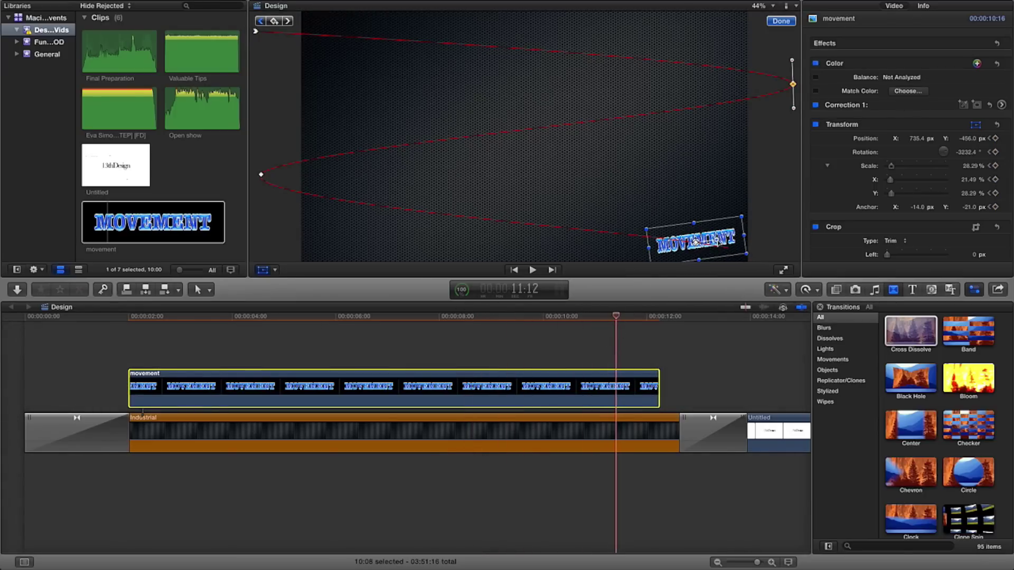
drag(717, 243, 719, 248)
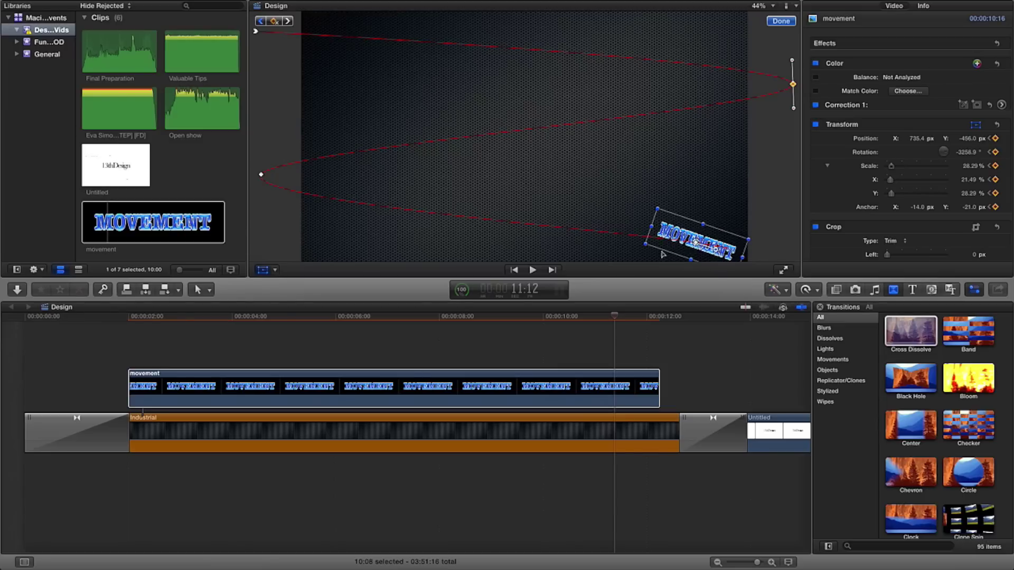
drag(646, 246, 647, 248)
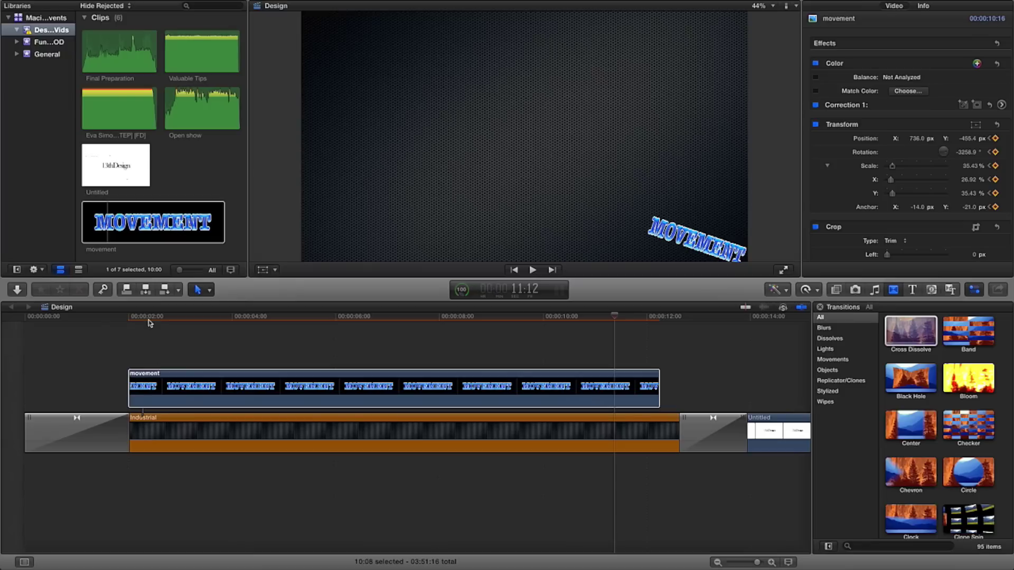
drag(130, 319, 127, 319)
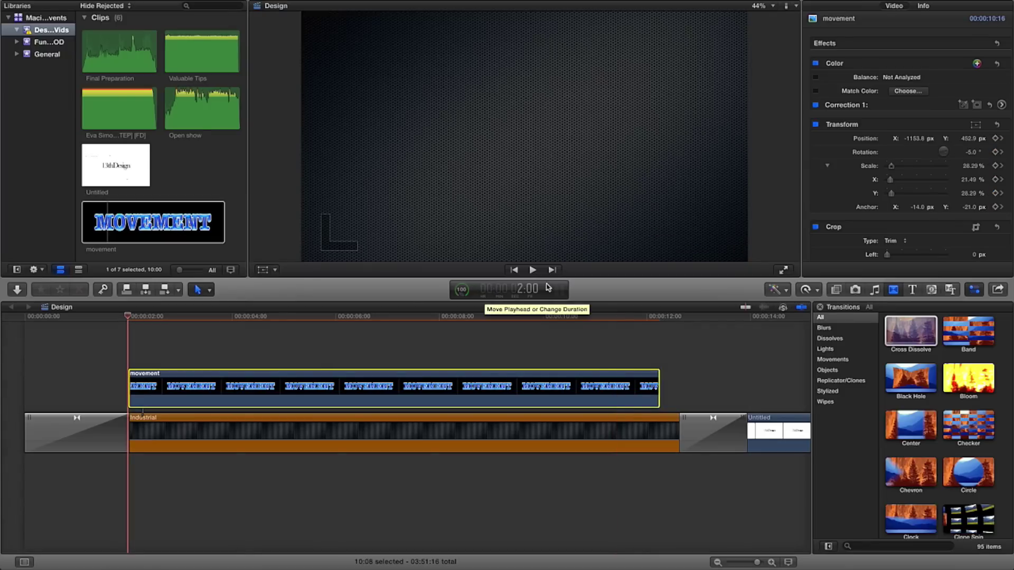
click(532, 271)
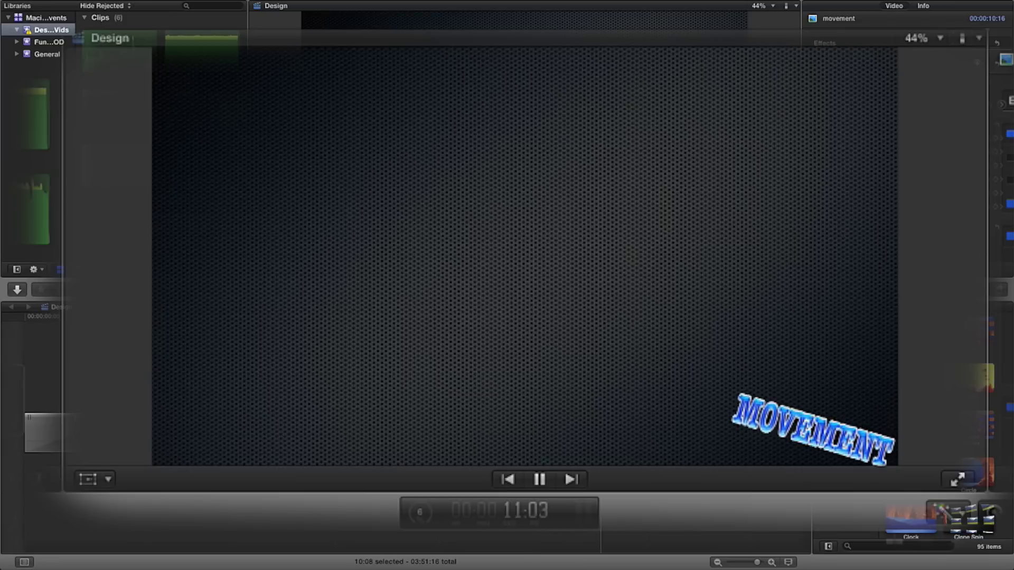
click(542, 482)
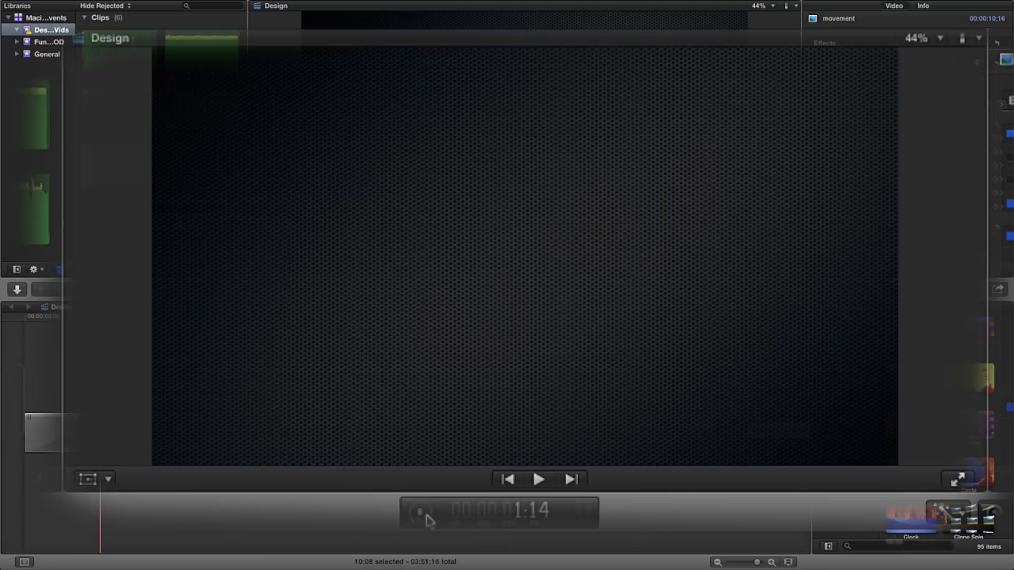
click(538, 482)
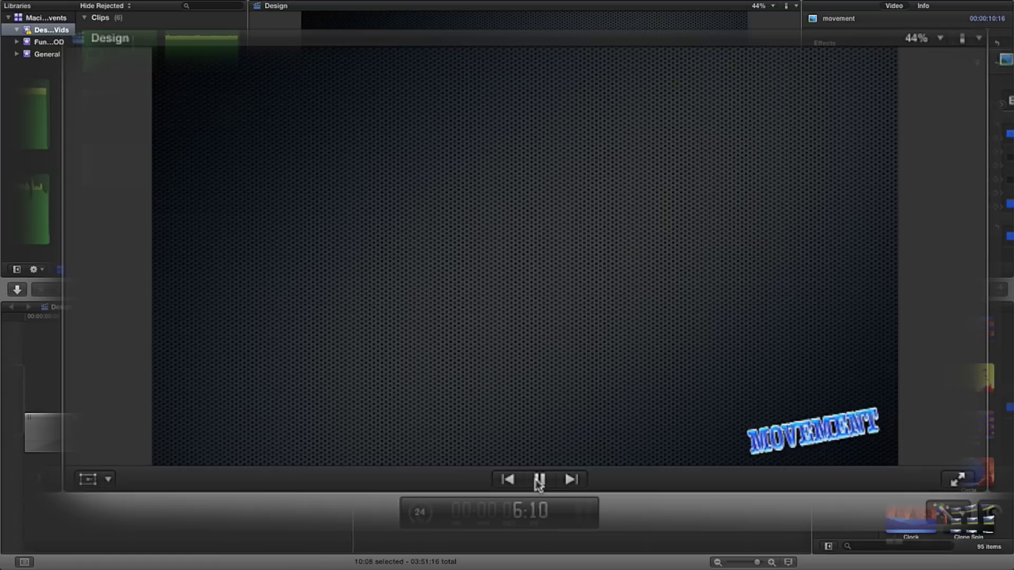
click(539, 480)
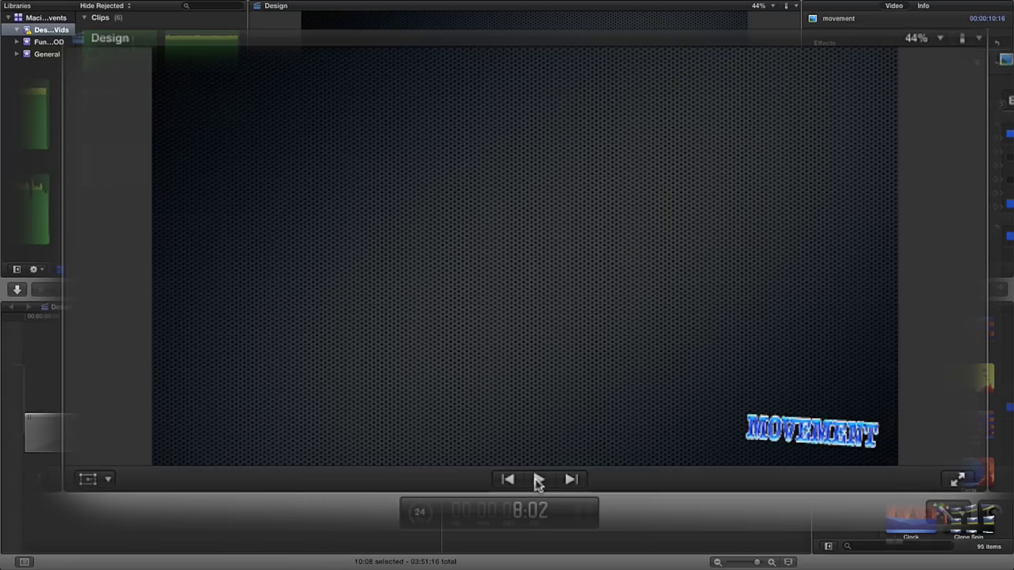